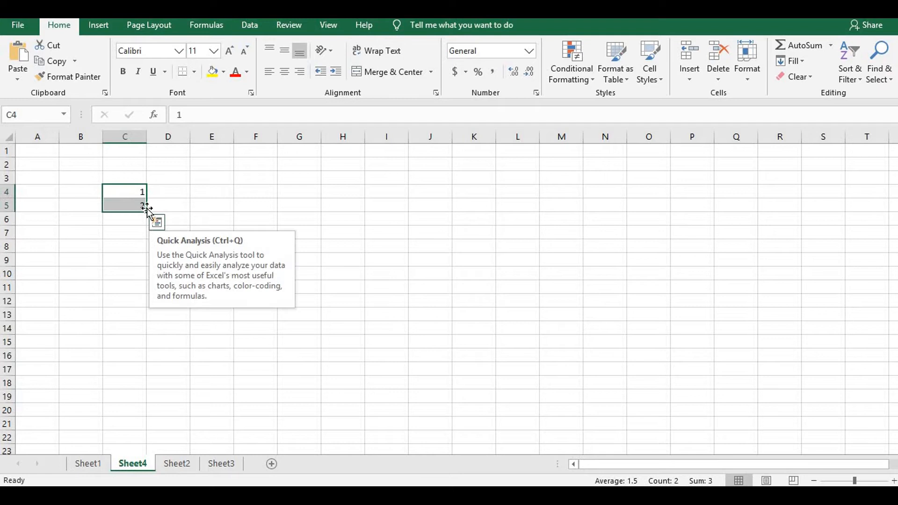
Extend the number series in column C down to row 20 and fill D4:D20 with the value 1
drag(146, 212, 134, 414)
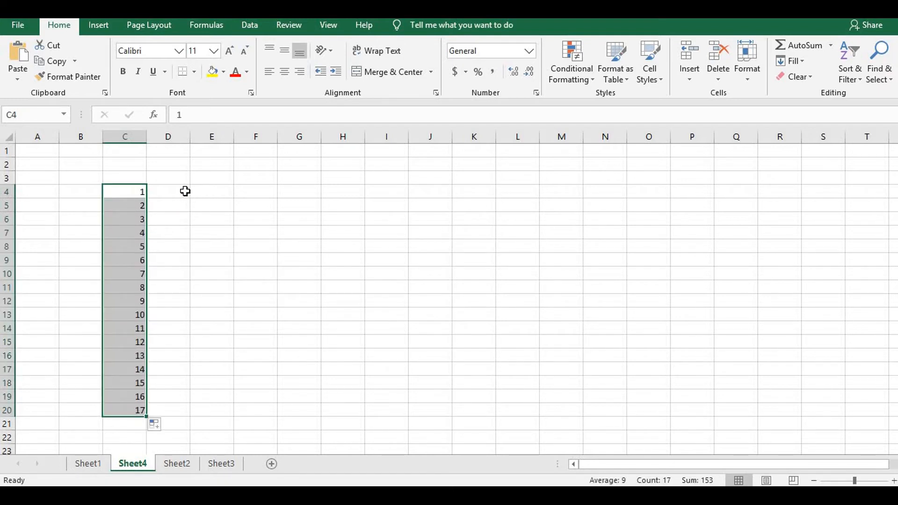
click(185, 191)
text(1)
key(Return)
text(1)
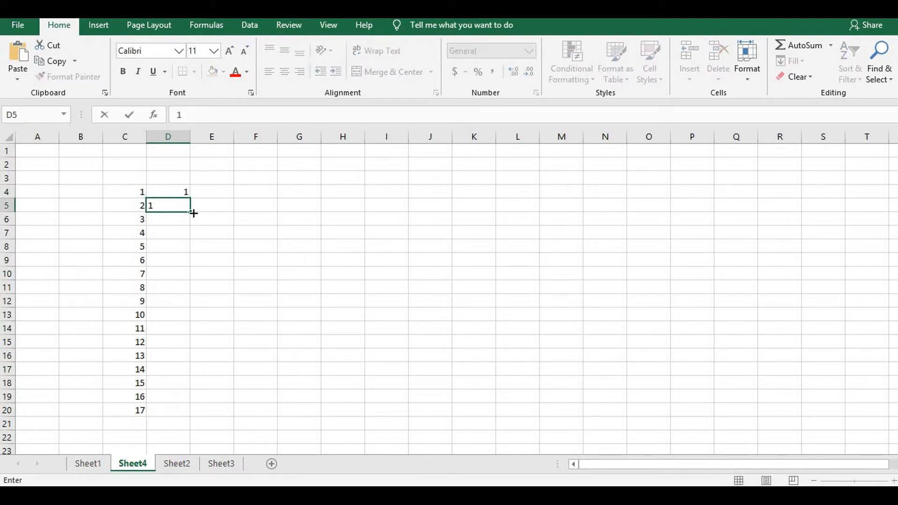
key(BackSpace)
key(Tab)
click(185, 191)
drag(190, 198, 177, 452)
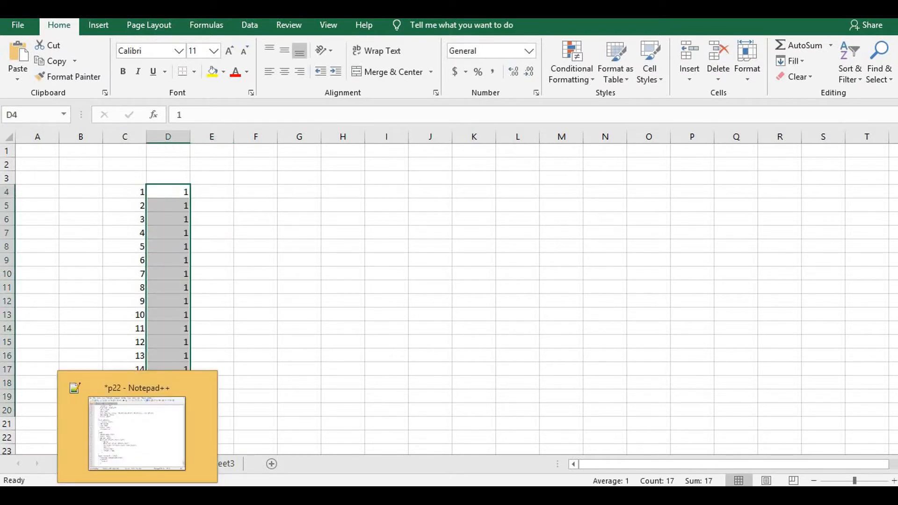
click(236, 205)
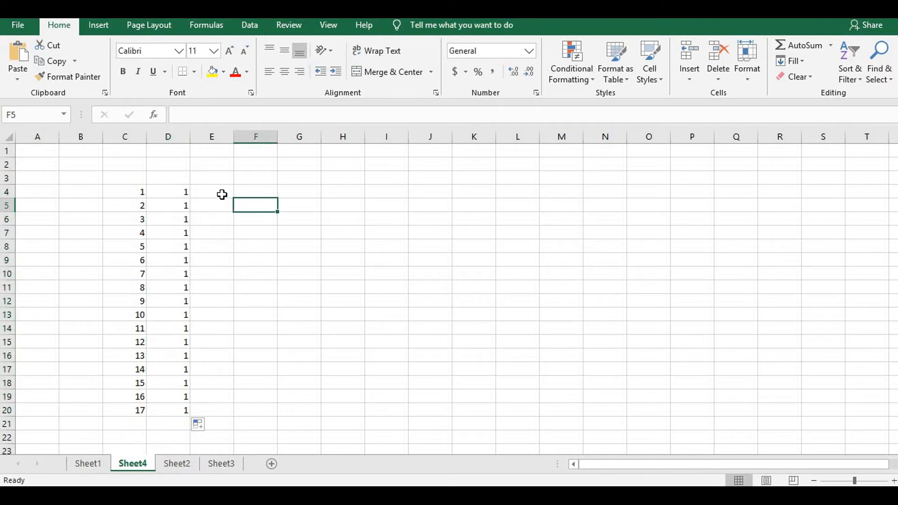
Enter jan in E4 and feb in E5, and autofill the month names down to E20
click(221, 194)
text(jan)
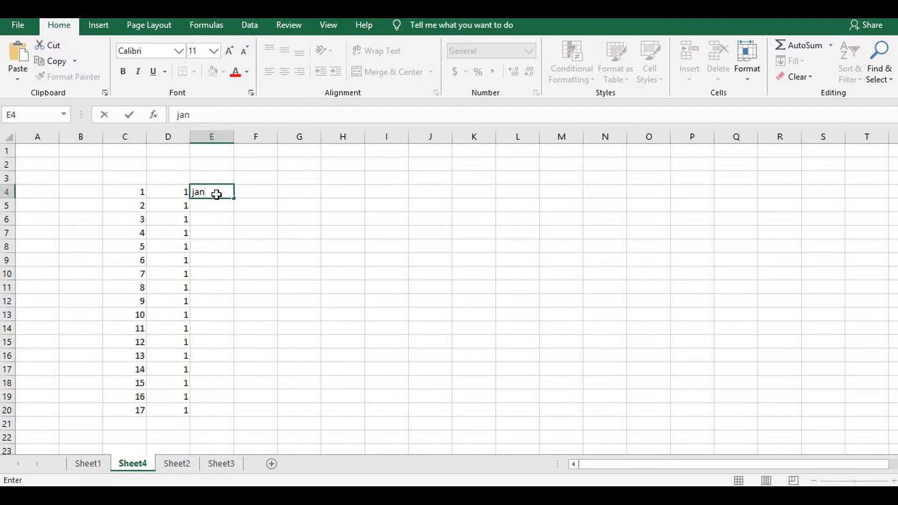
click(242, 222)
click(220, 194)
click(220, 208)
text(feb)
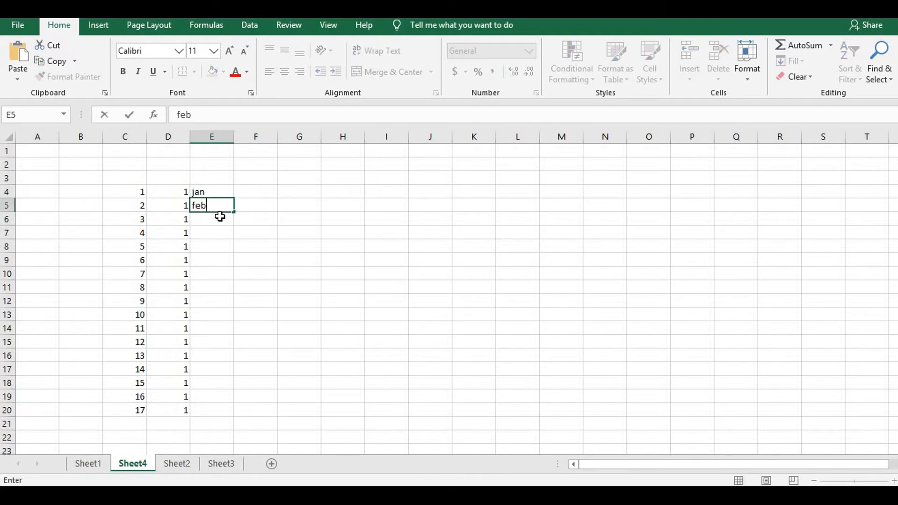
click(232, 194)
drag(233, 199, 209, 452)
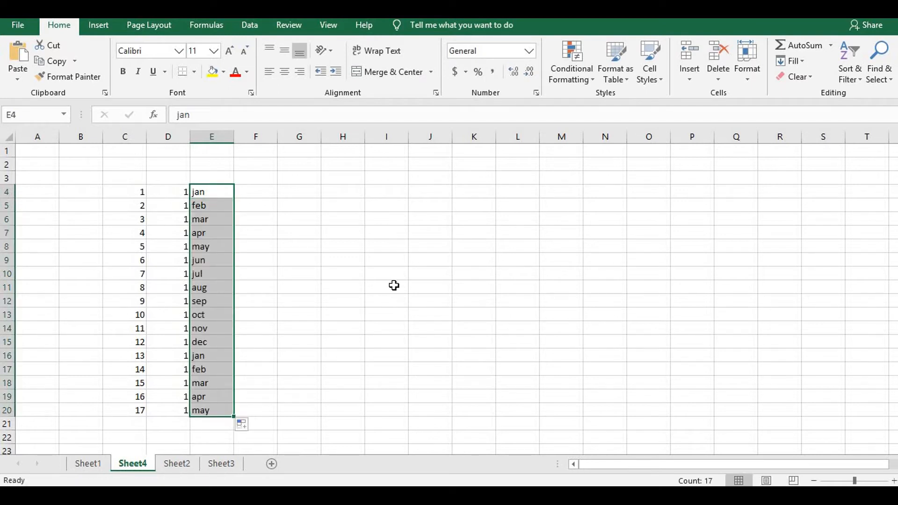
click(352, 271)
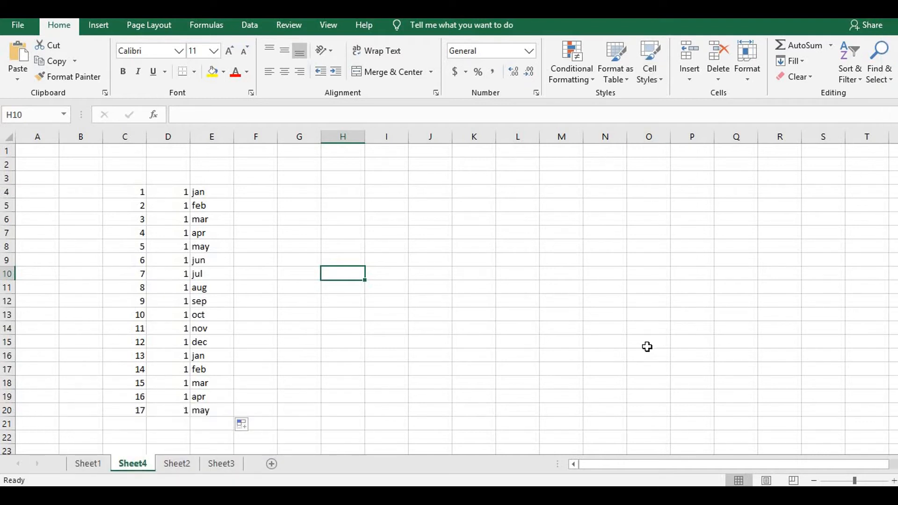
Open the custom lists editor from the advanced program options and move its dialog clear of the data
click(17, 27)
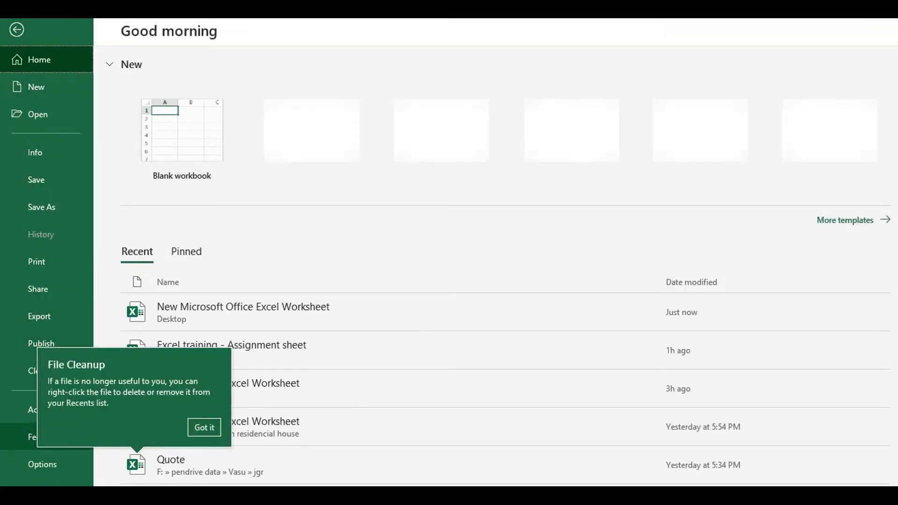
click(43, 463)
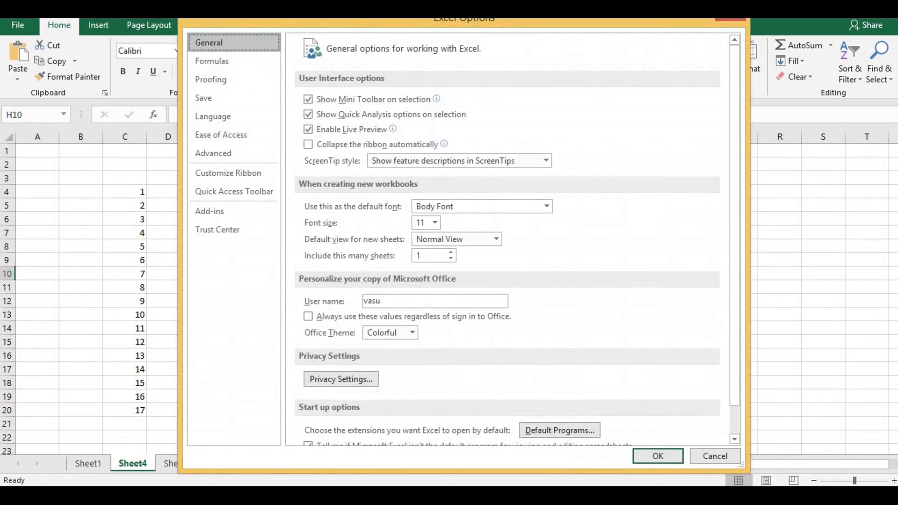
scroll(489, 332, down, 1)
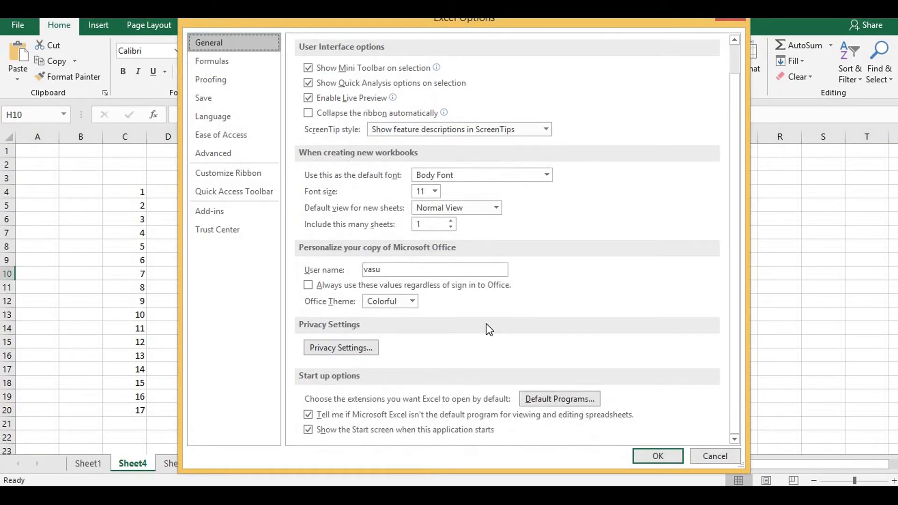
scroll(739, 62, up, 1)
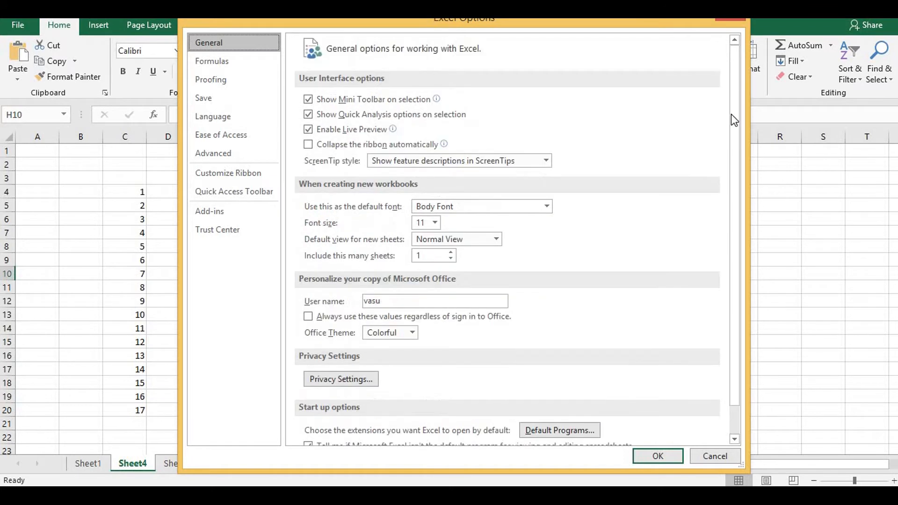
scroll(584, 253, down, 1)
scroll(580, 255, up, 1)
scroll(548, 236, down, 1)
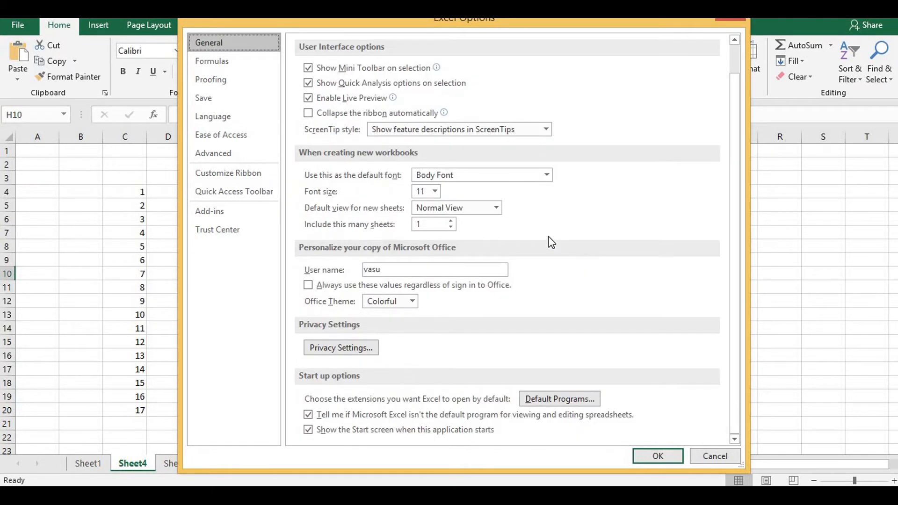
click(220, 154)
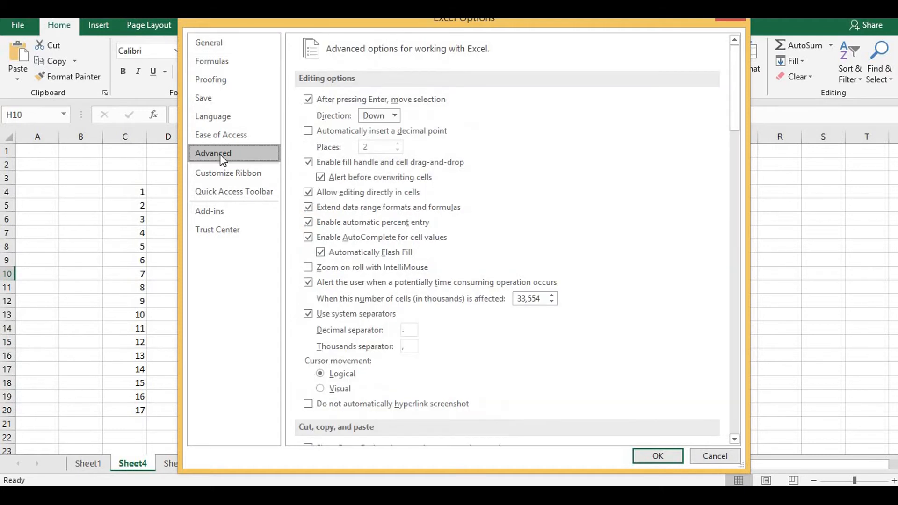
scroll(337, 280, down, 8)
scroll(337, 286, down, 15)
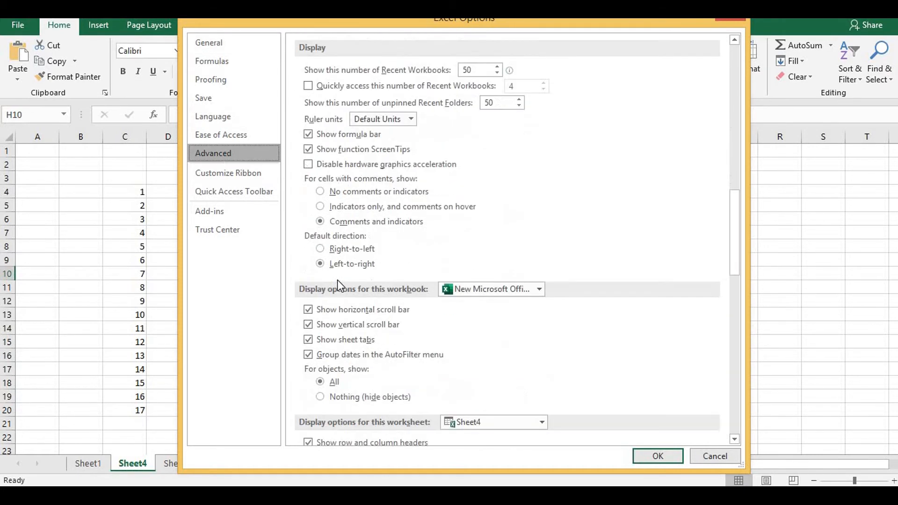
scroll(338, 279, down, 6)
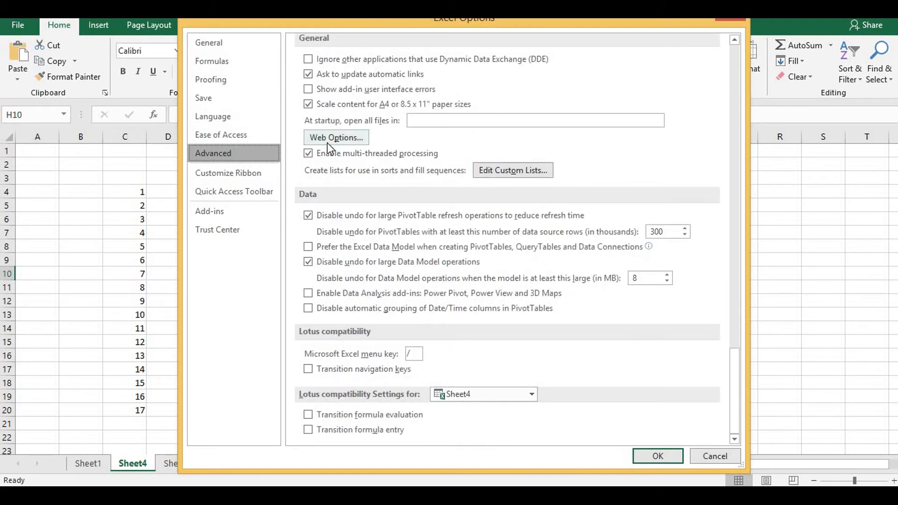
scroll(325, 112, up, 1)
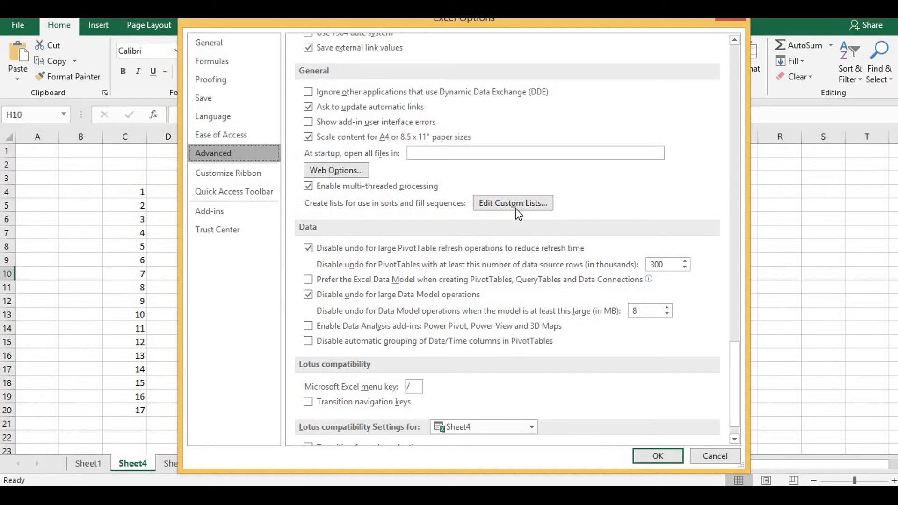
click(540, 202)
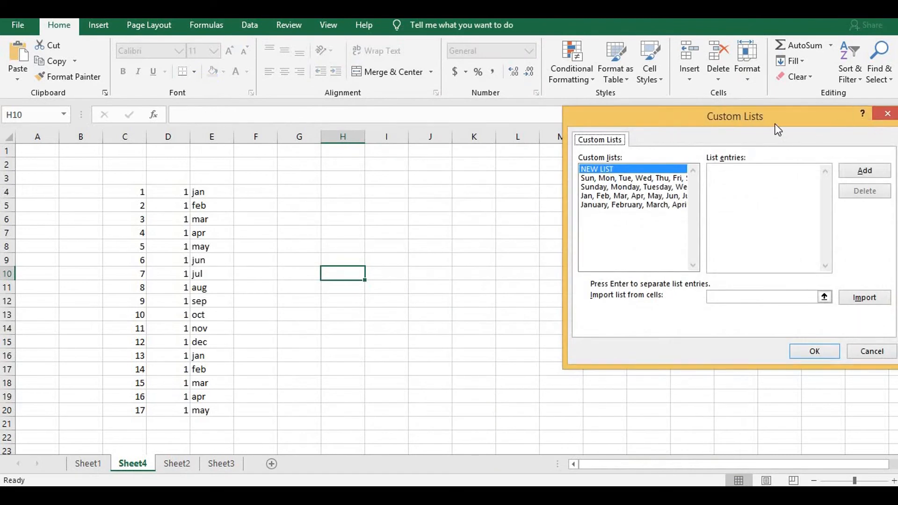
drag(763, 123, 650, 139)
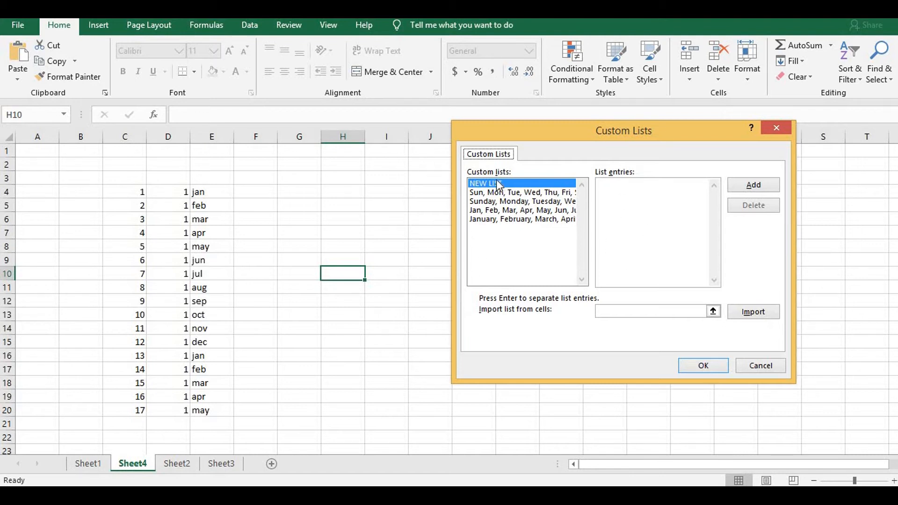
Add a custom list with India, Pakistan, Bangladesh, Saudi Arabia, China, America and Indonesia, and accept the options
click(679, 218)
text(India,Pak)
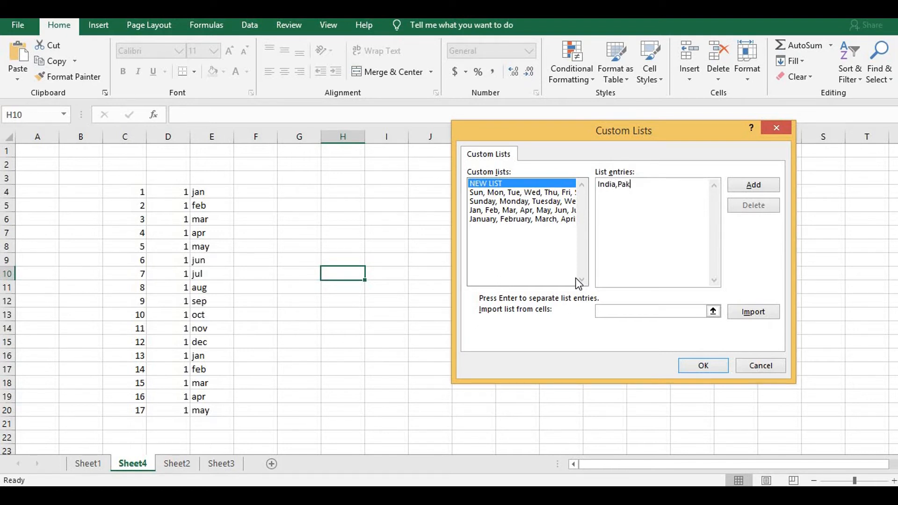
text(istan,Bangladesh,Saudi )
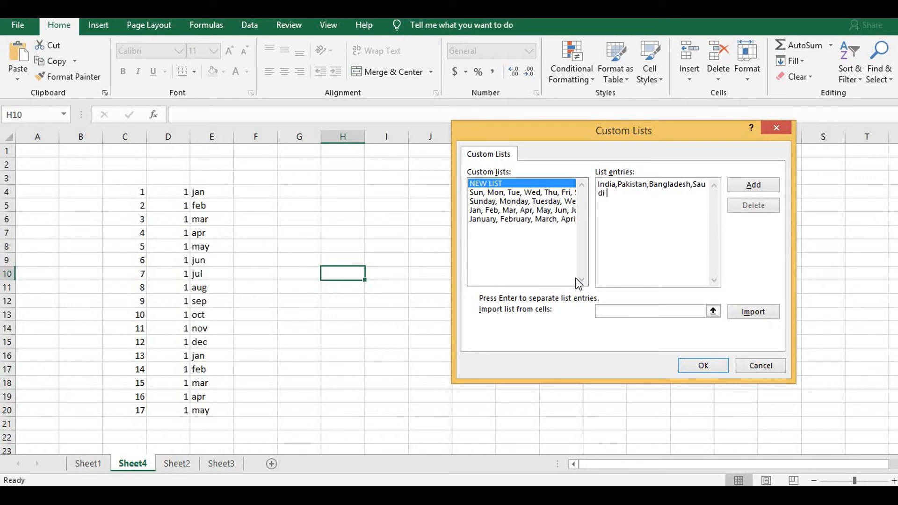
text(Arabia,China,America,Indonesia)
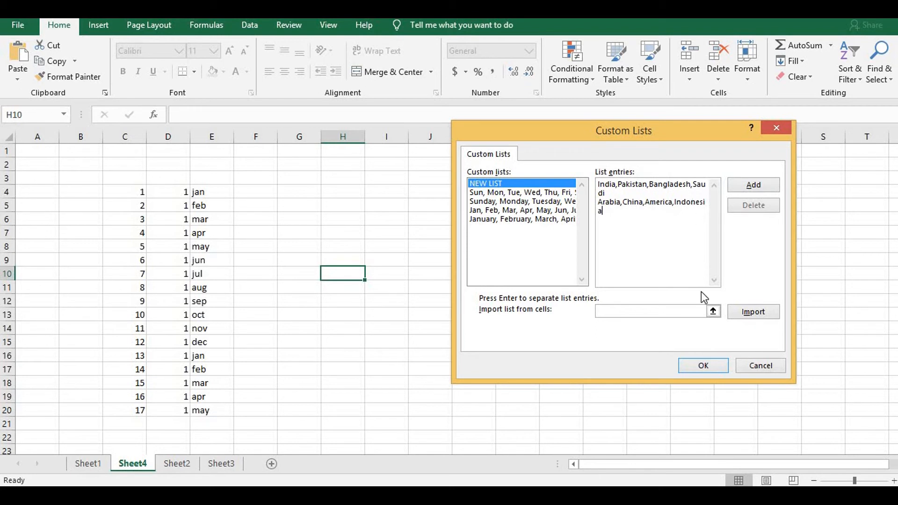
click(742, 189)
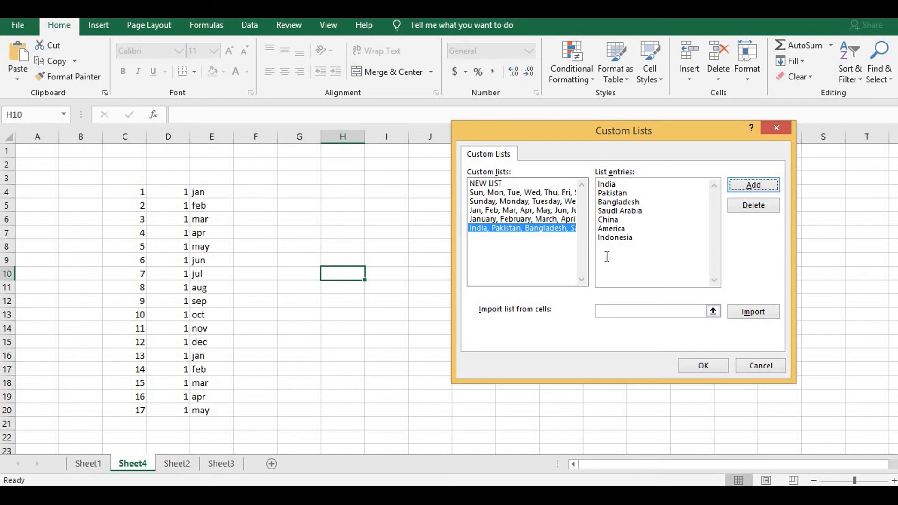
click(601, 229)
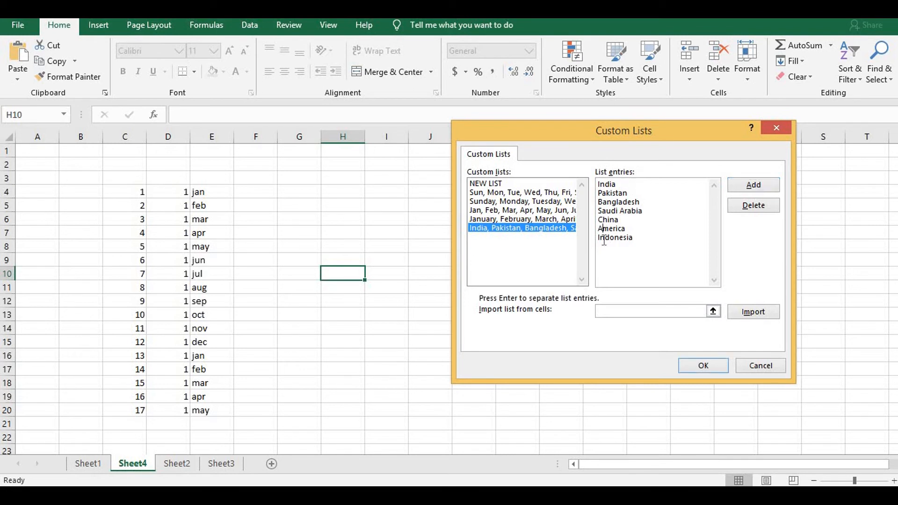
click(704, 365)
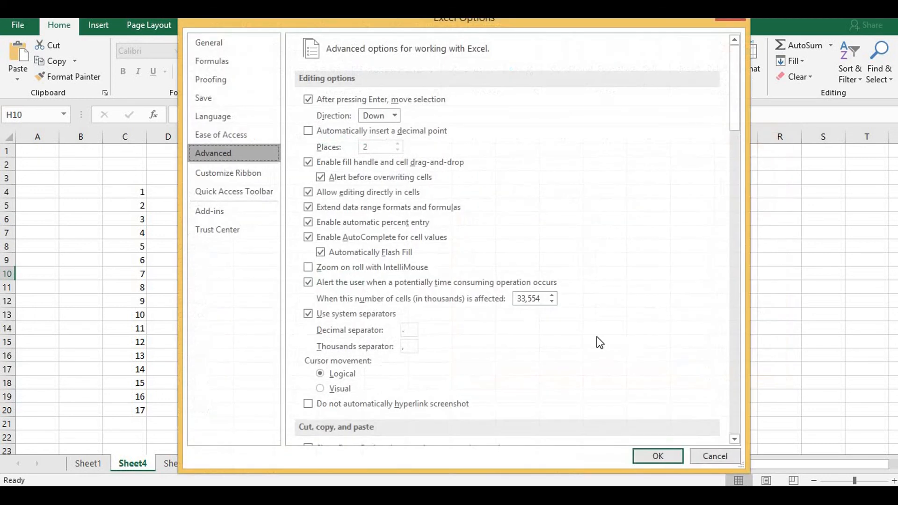
click(648, 454)
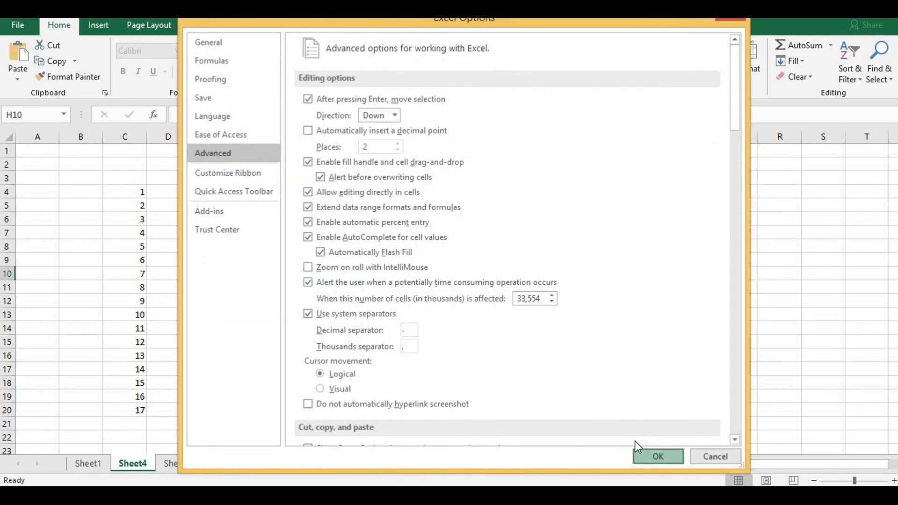
Enter India in H5, autofill the country list down to H18, and widen column H to fit the names
click(358, 207)
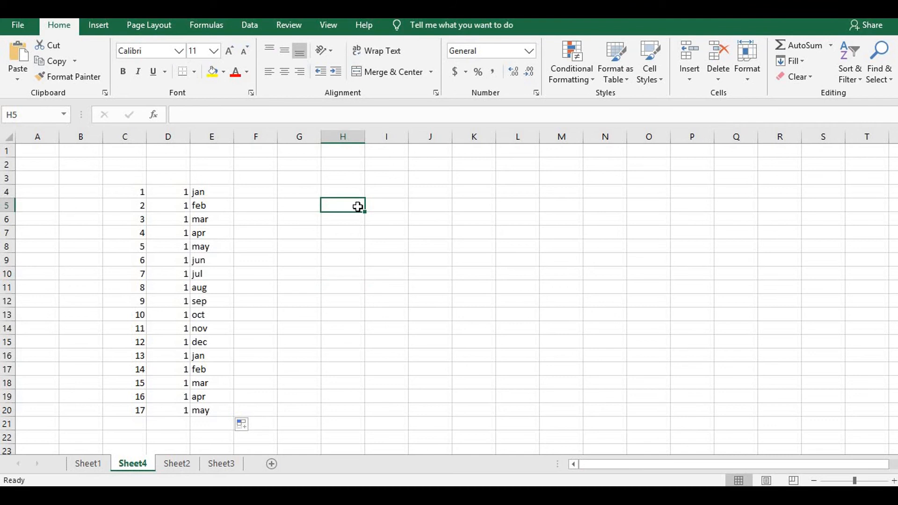
text(India)
drag(366, 212, 364, 389)
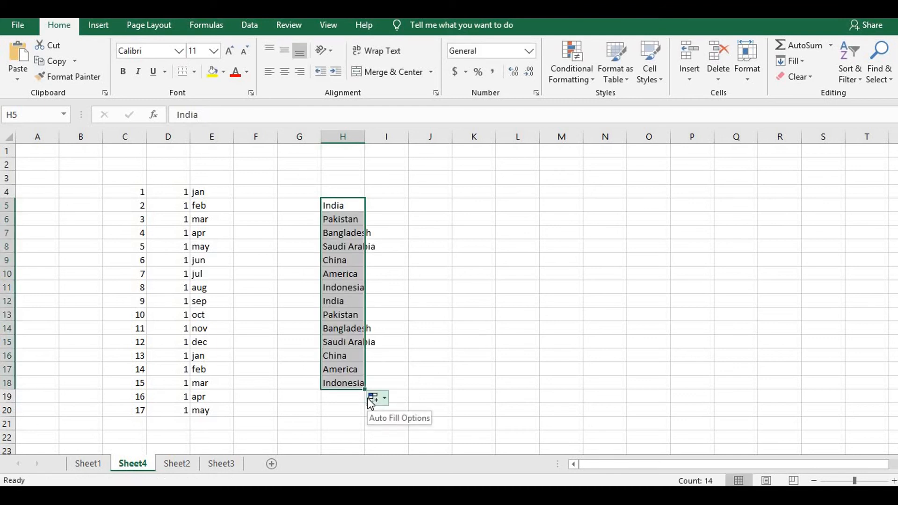
click(355, 136)
drag(366, 136, 402, 137)
click(449, 248)
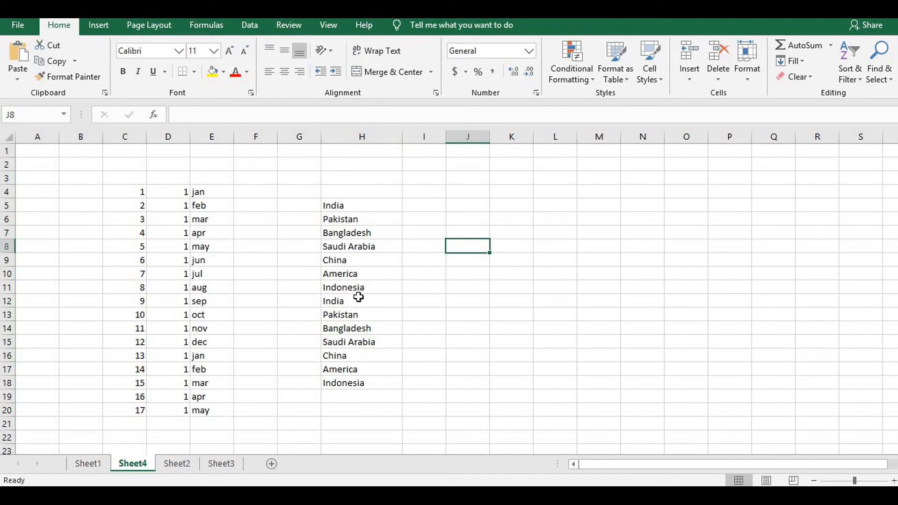
Enter coding in cell I5 beside the first country
click(330, 301)
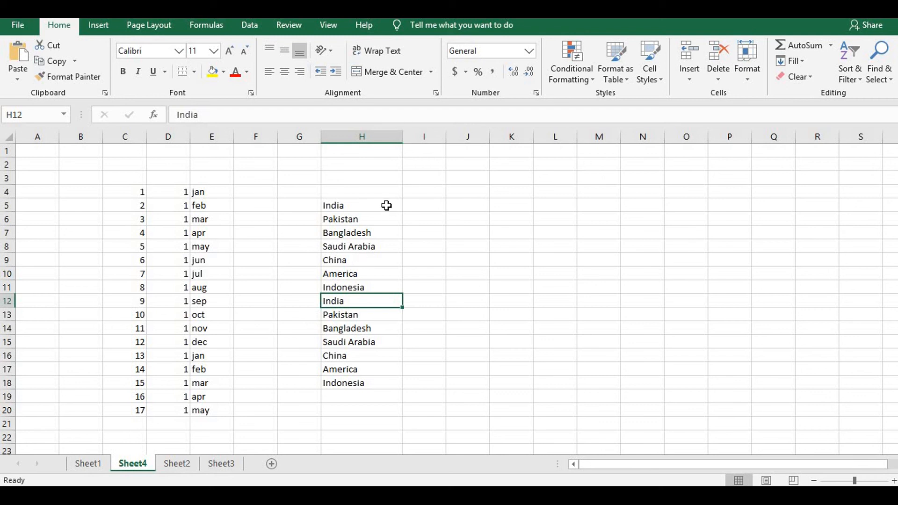
click(415, 207)
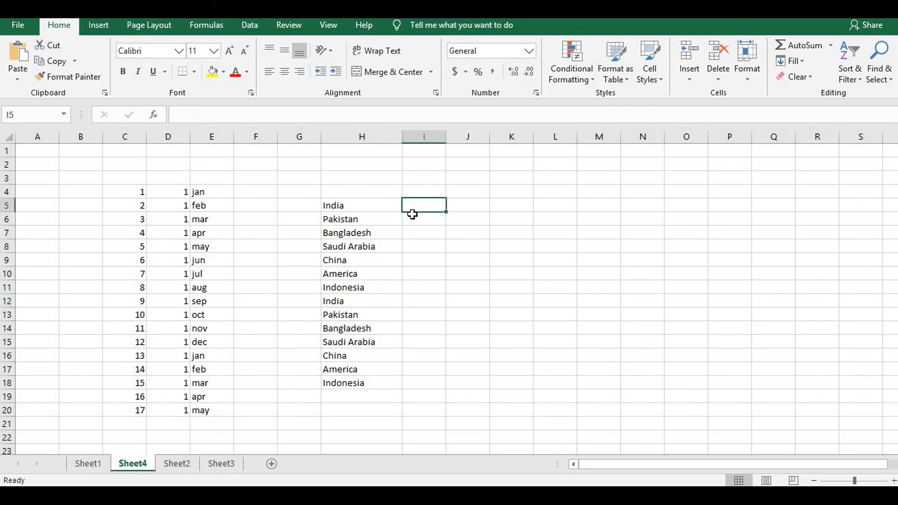
text(coding)
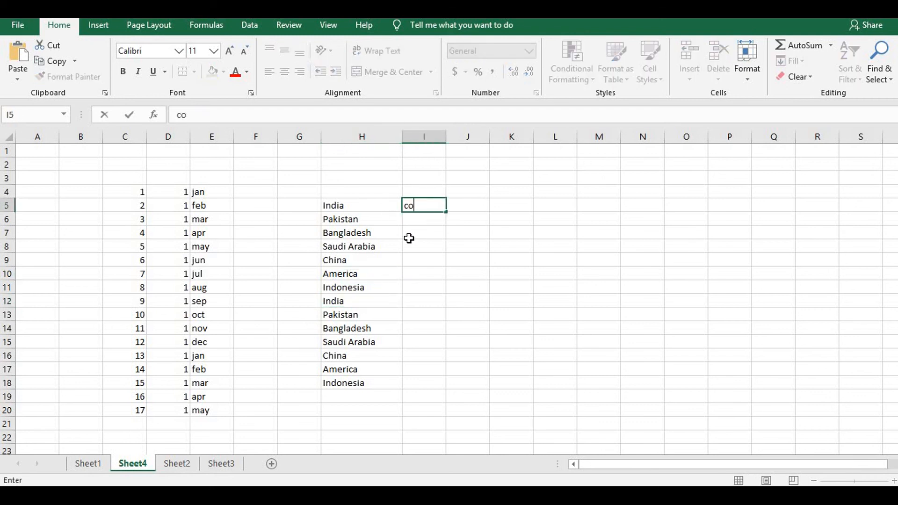